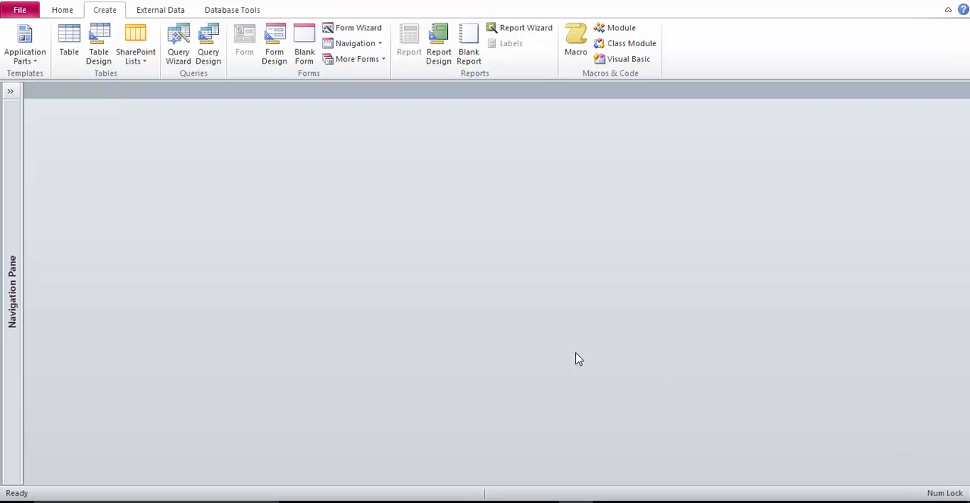
Open the tblOldLessons table in Design View to examine its fields and data types
left_click(12, 91)
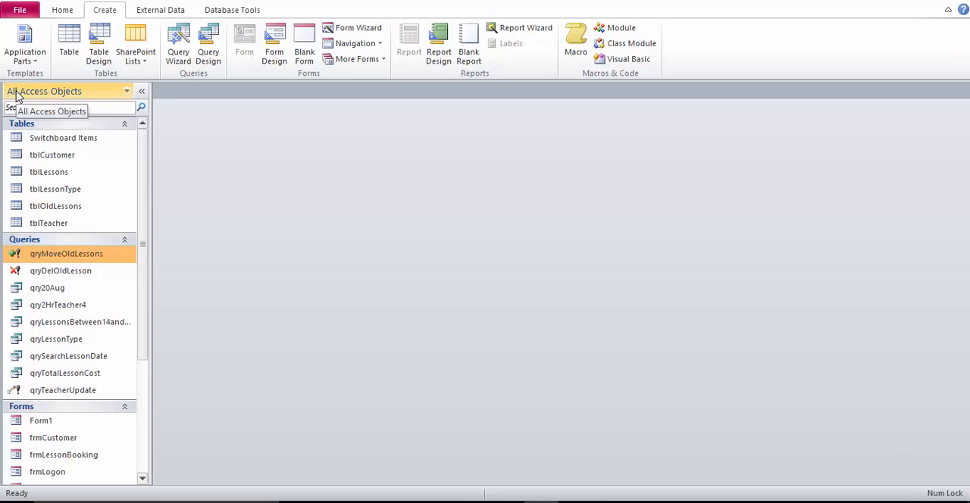
left_click(62, 176)
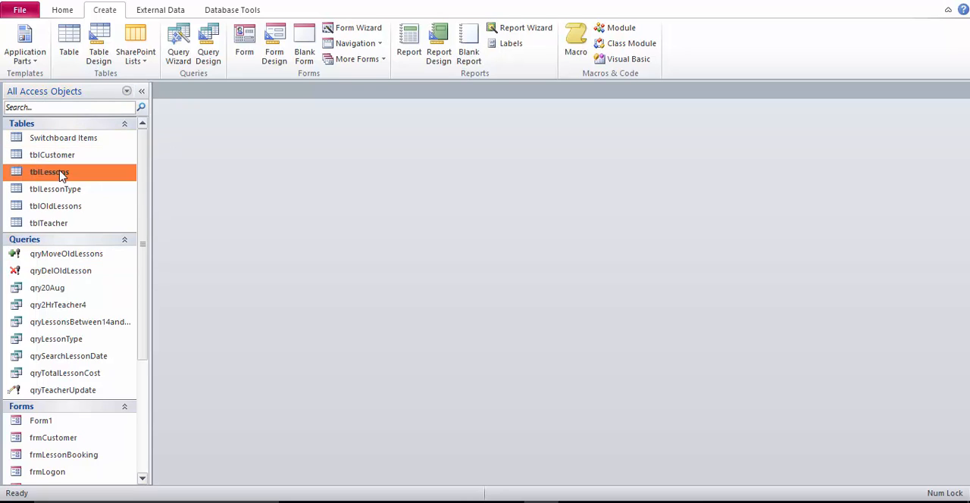
right_click(79, 210)
left_click(66, 210)
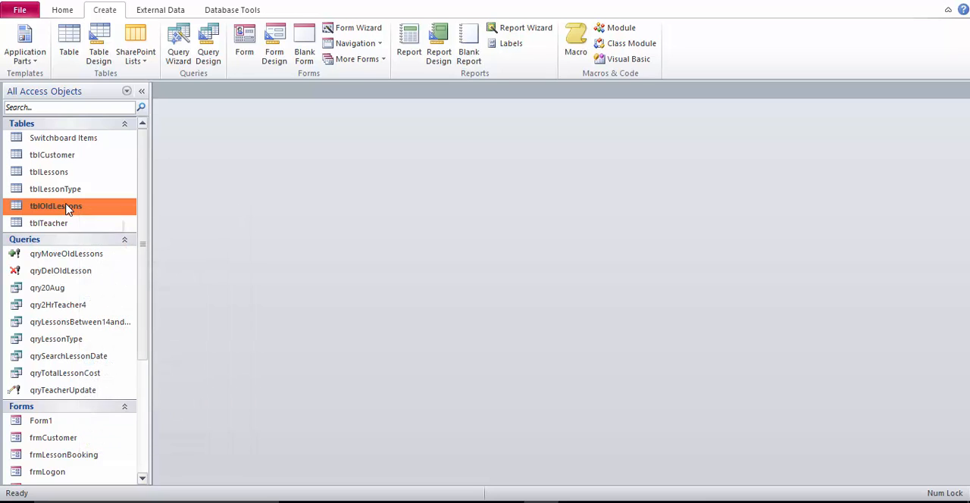
right_click(67, 210)
left_click(108, 228)
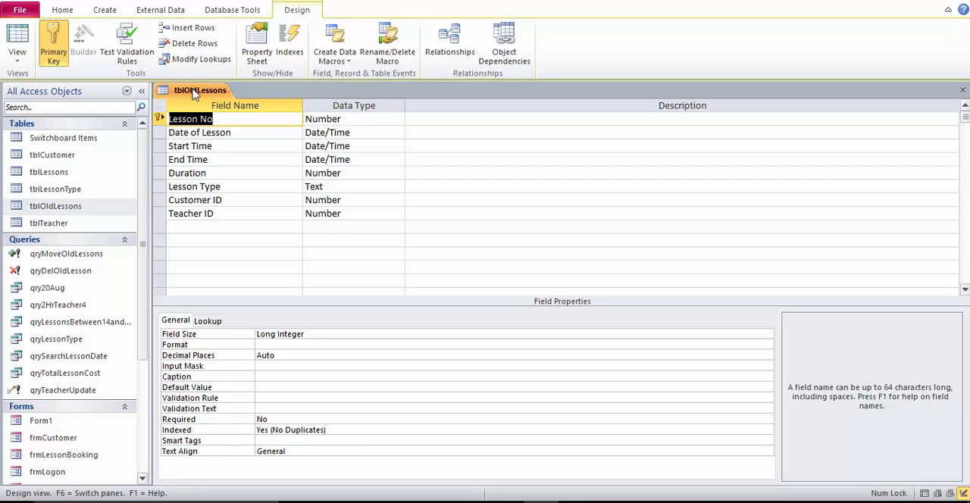
Compare the design of tblLessons with that of tblOldLessons, and close tblLessons
right_click(47, 173)
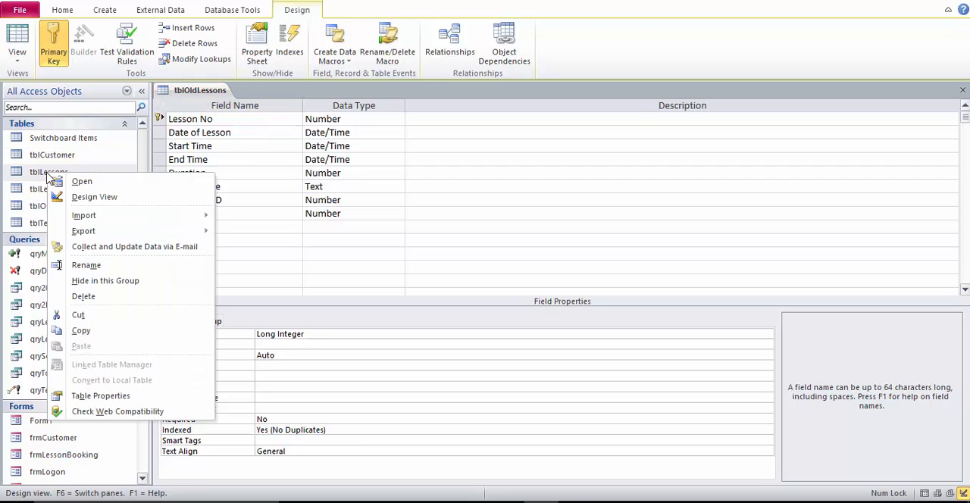
left_click(72, 198)
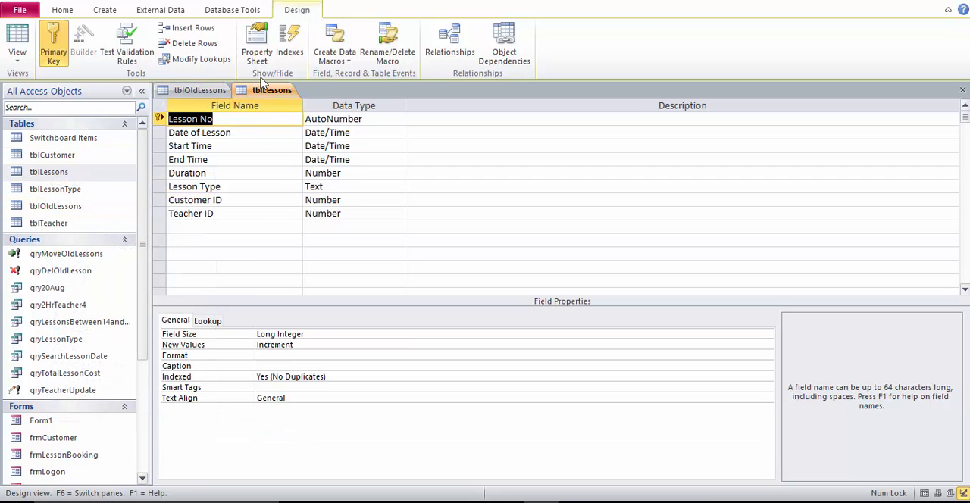
left_click(198, 90)
left_click(260, 92)
right_click(260, 92)
left_click(276, 116)
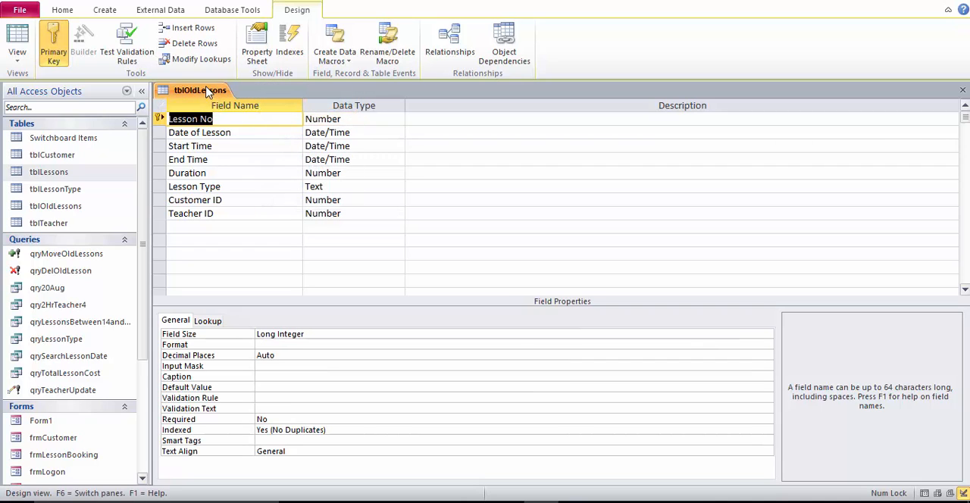
left_click(543, 502)
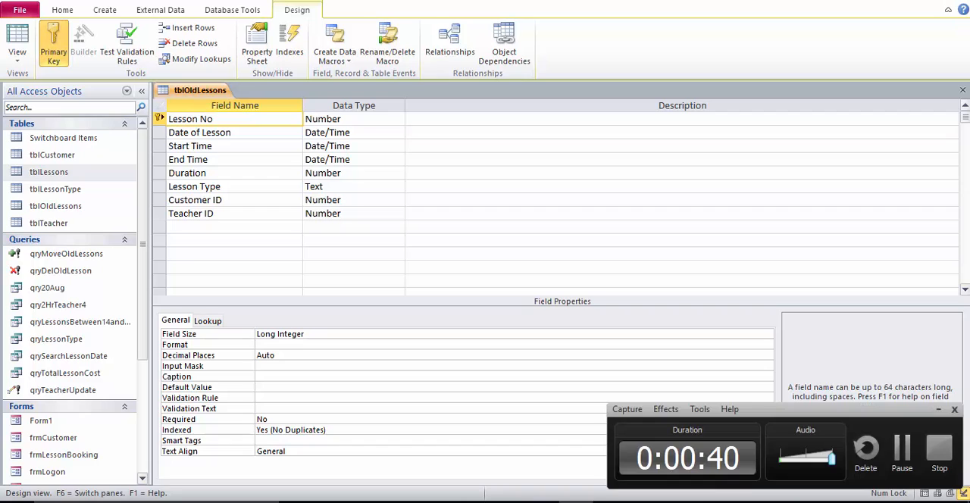
left_click(902, 451)
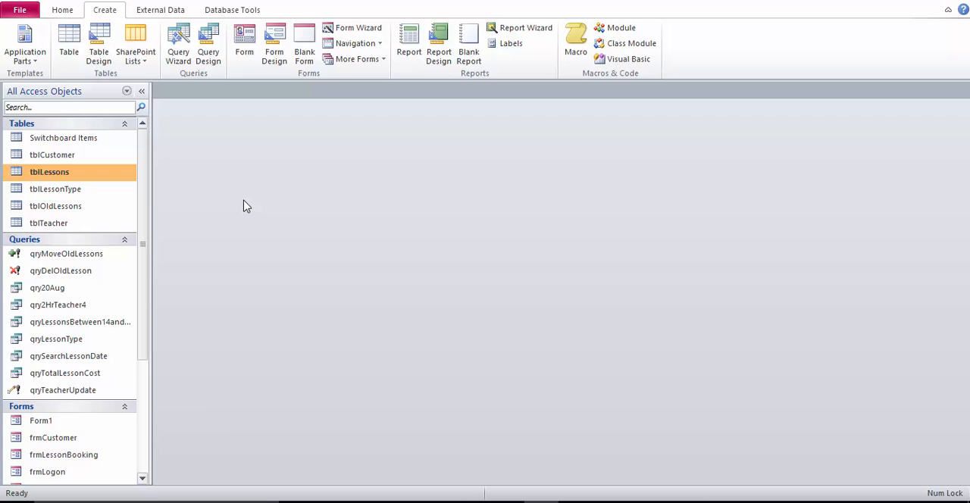
Create a new query in Design View based on tblLessons, and enlarge the table's field list to show all fields
left_click(142, 92)
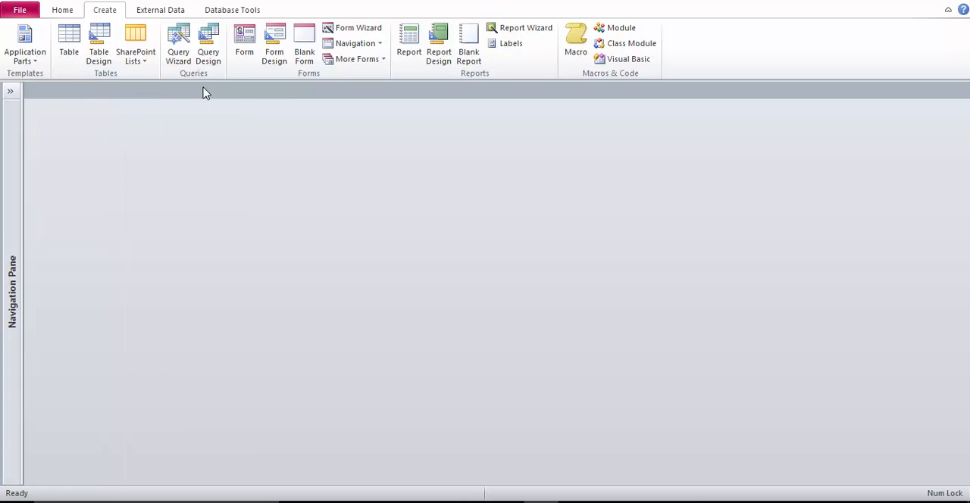
left_click(209, 53)
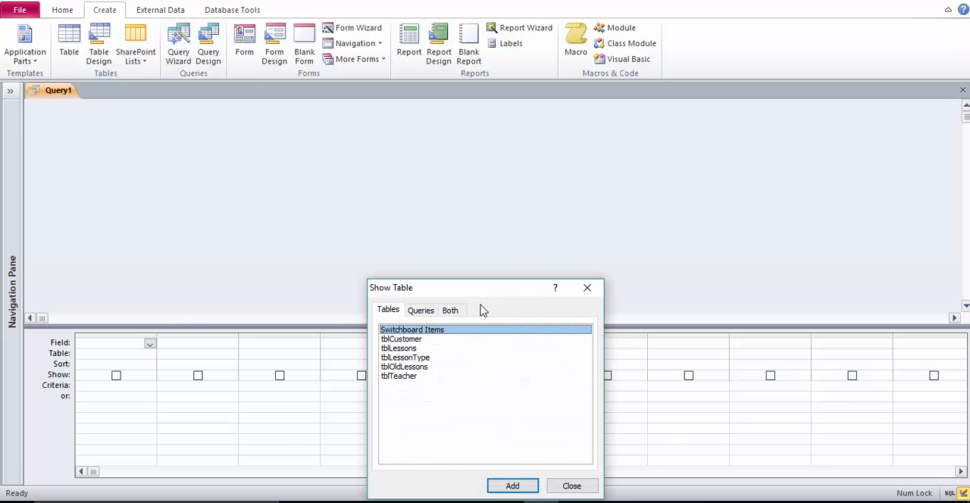
left_click_drag(478, 289, 413, 117)
left_click(332, 176)
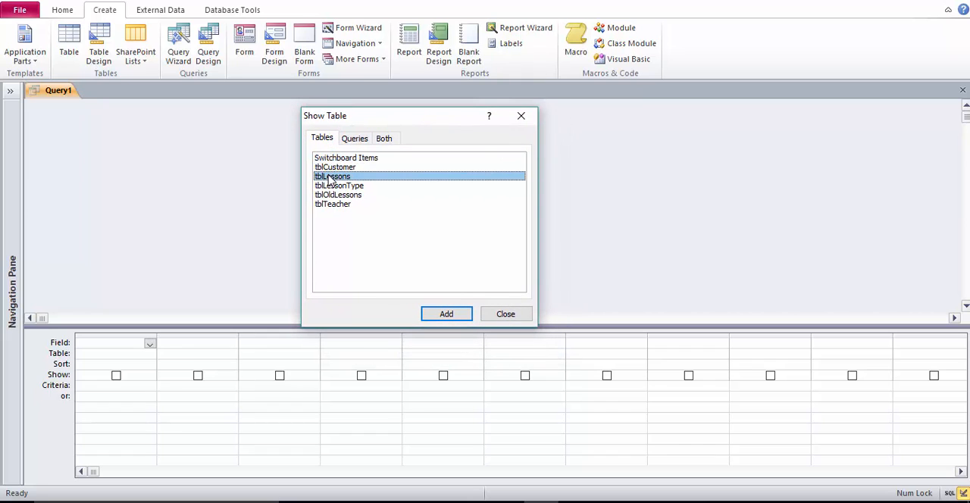
left_click(452, 317)
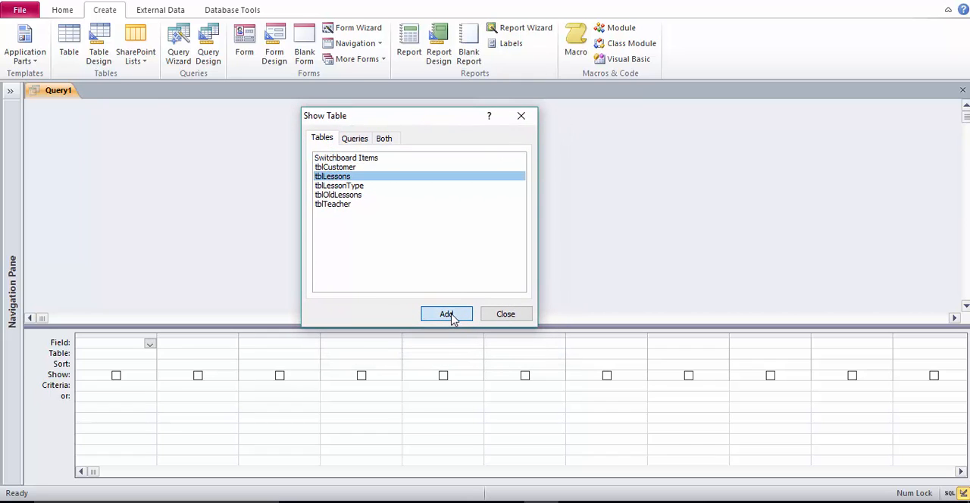
left_click(505, 314)
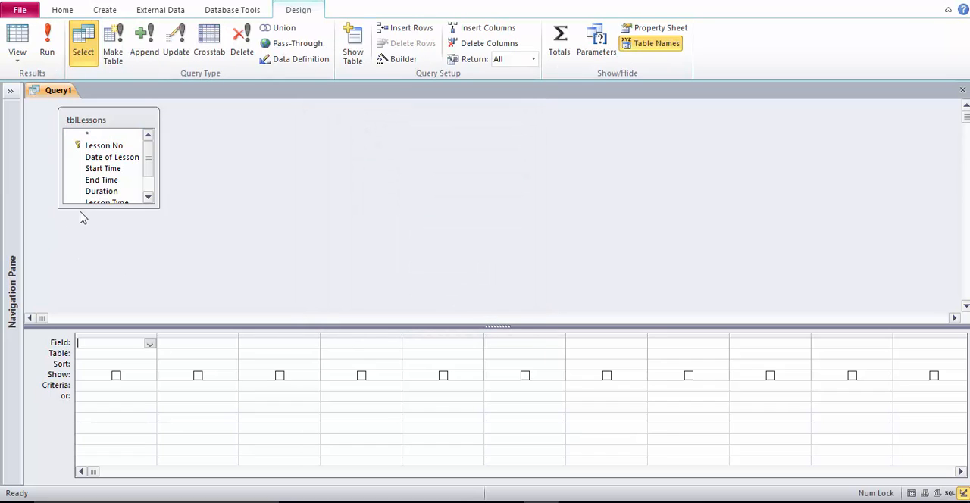
left_click_drag(88, 207, 95, 267)
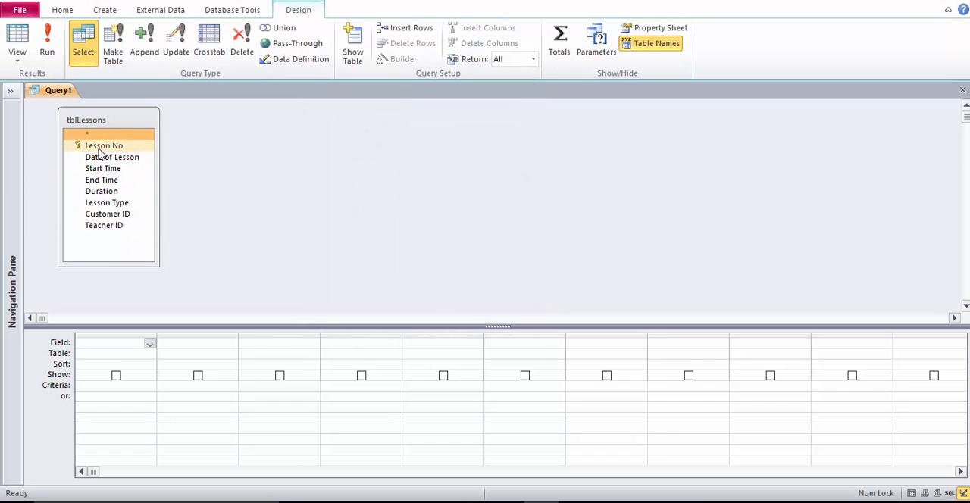
Add all tblLessons fields from Lesson No through Teacher ID to the query design grid
left_click(99, 147)
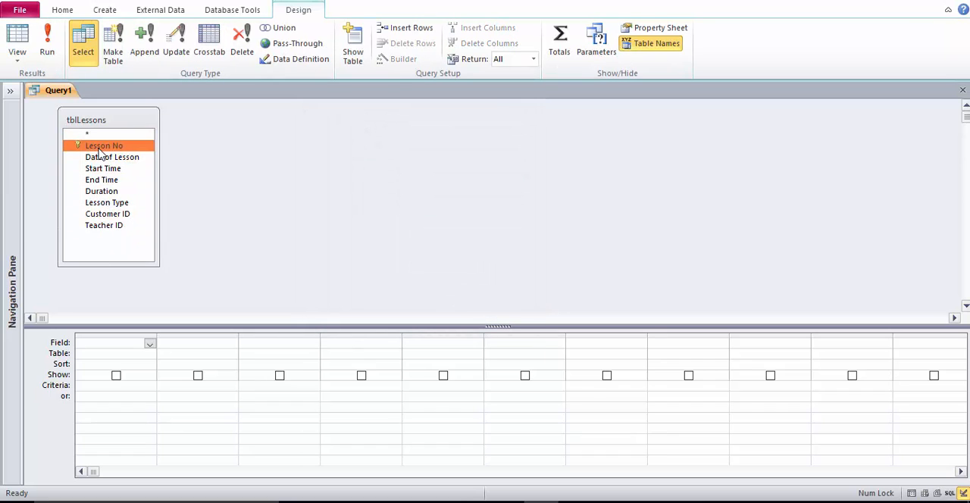
left_click(116, 224, "shift")
left_click_drag(116, 225, 116, 347)
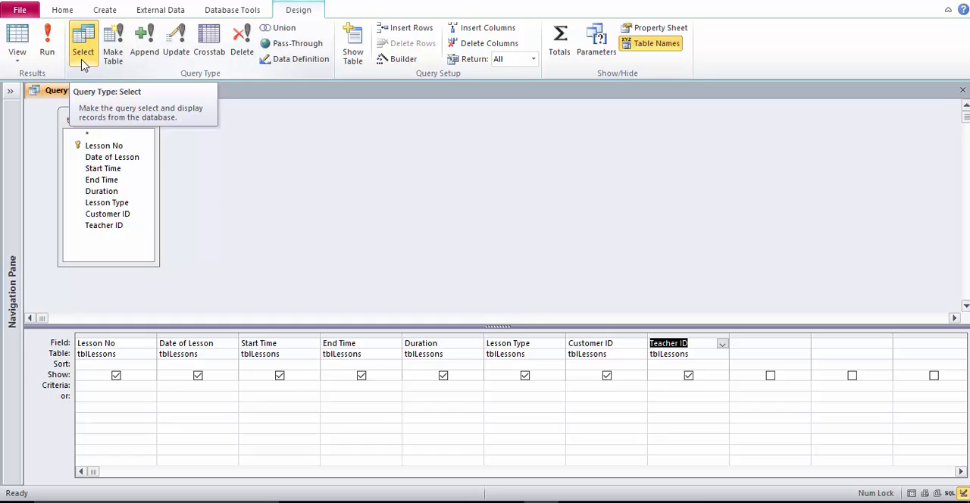
Change the query to an append query that adds records to tblOldLessons in the current database
left_click(152, 65)
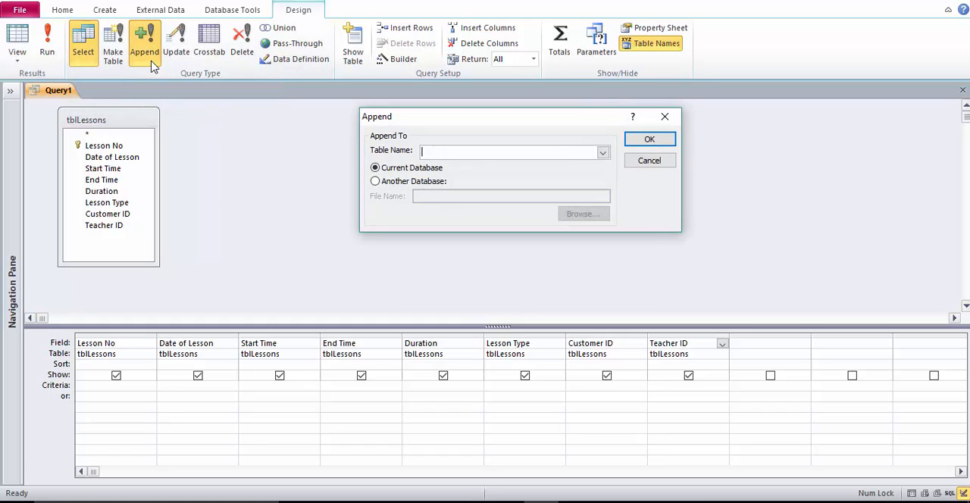
left_click(603, 153)
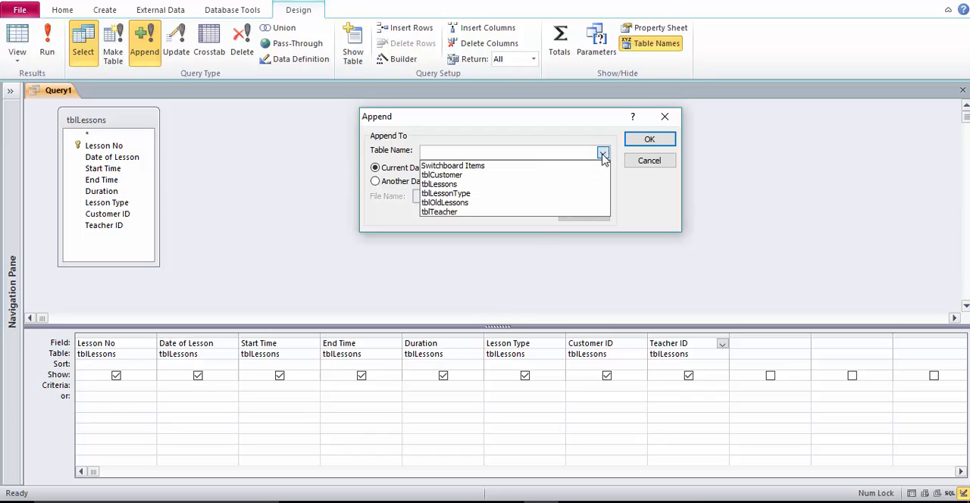
left_click(509, 203)
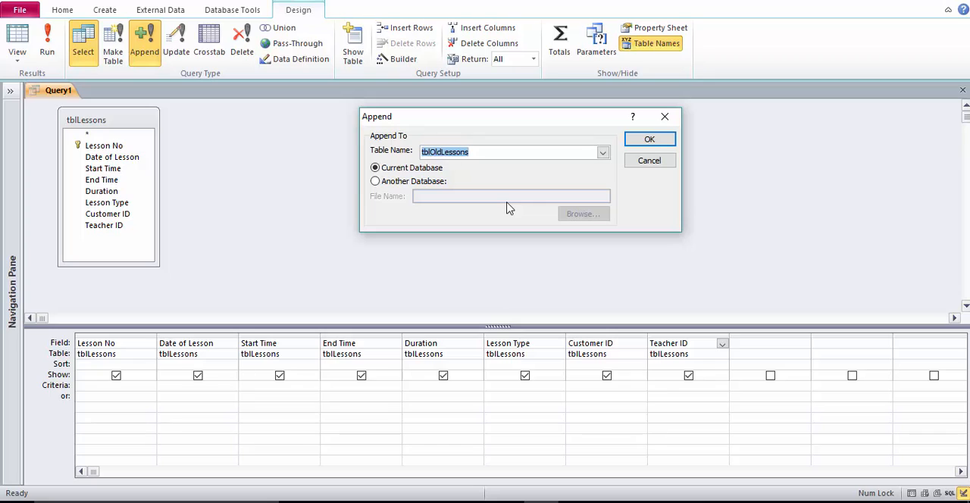
left_click(643, 144)
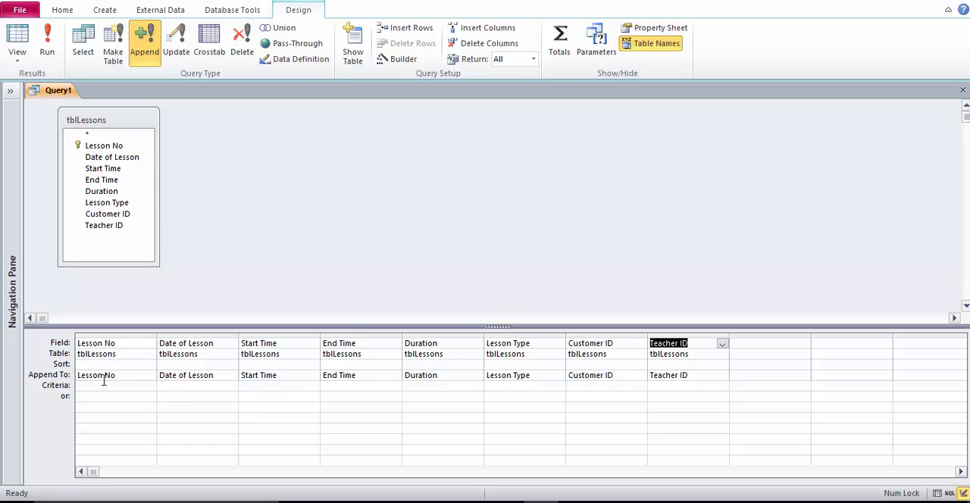
Set the Date of Lesson criterion to <Date() and run the append query, accepting the append
left_click(175, 390)
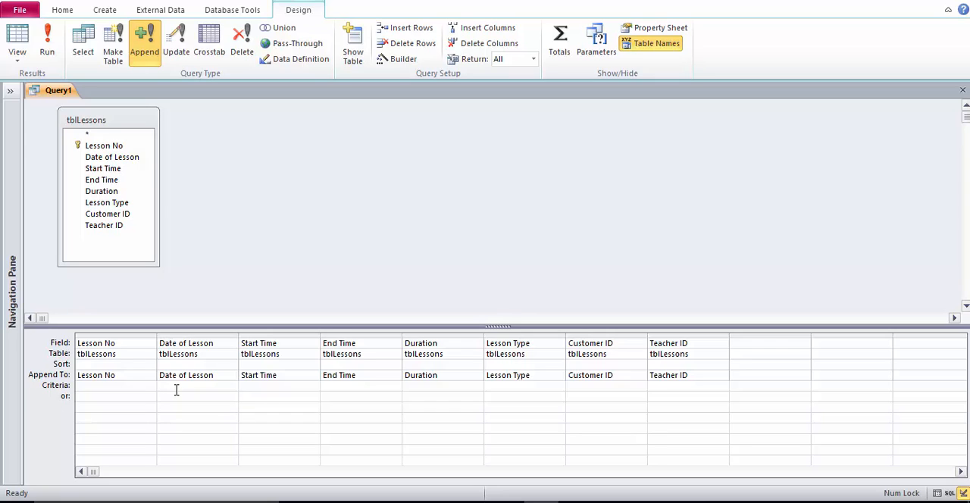
type("<Date")
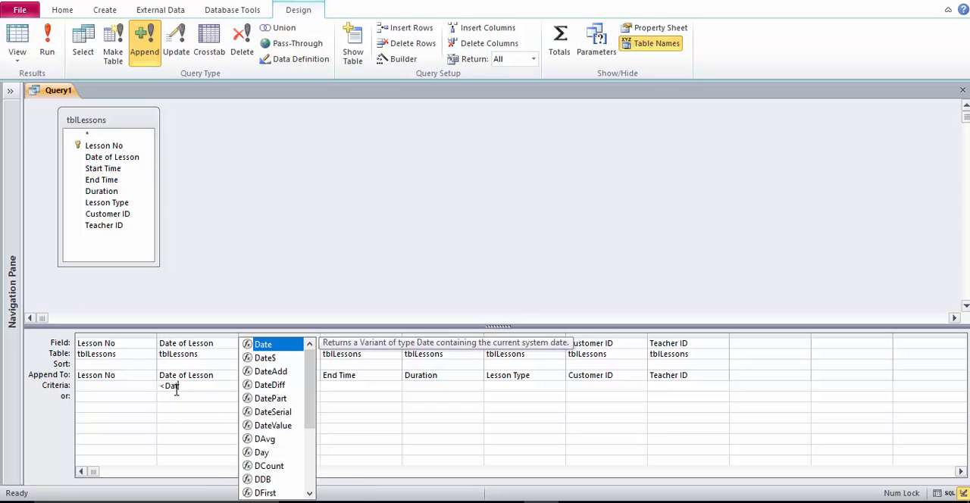
type("()")
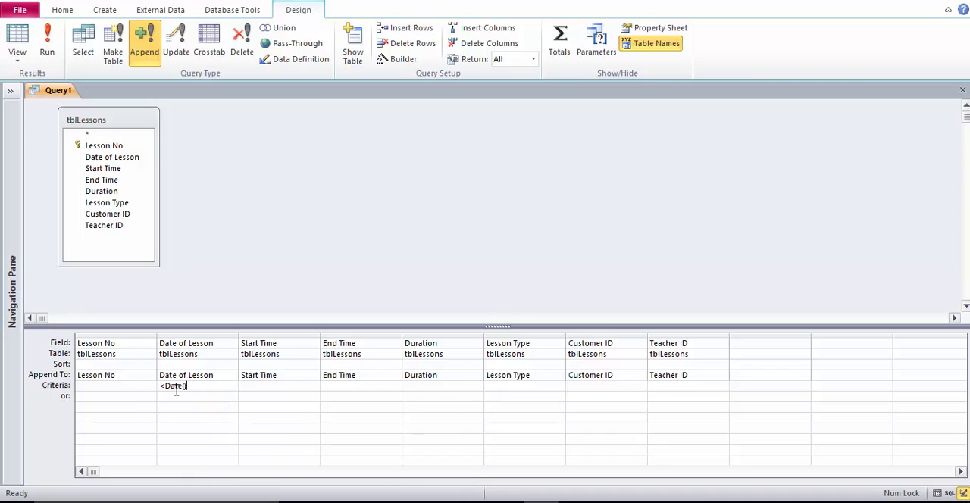
left_click(47, 55)
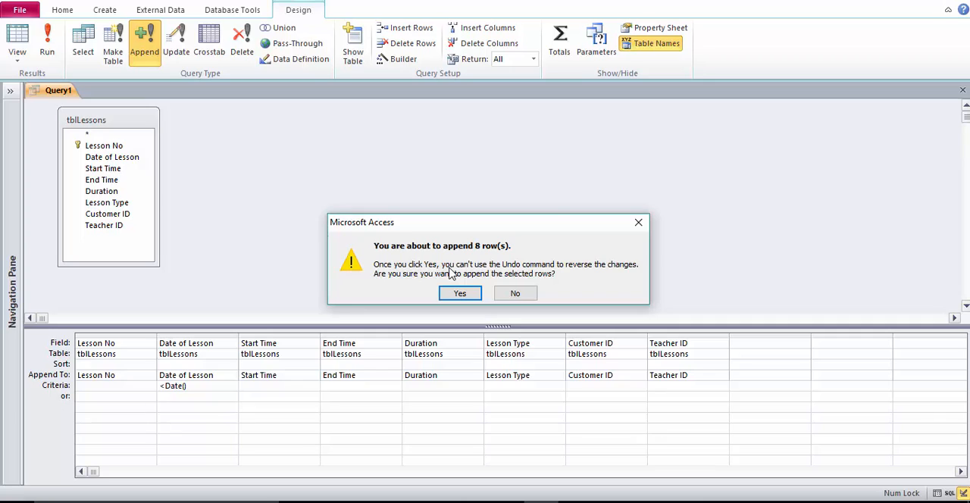
left_click(459, 294)
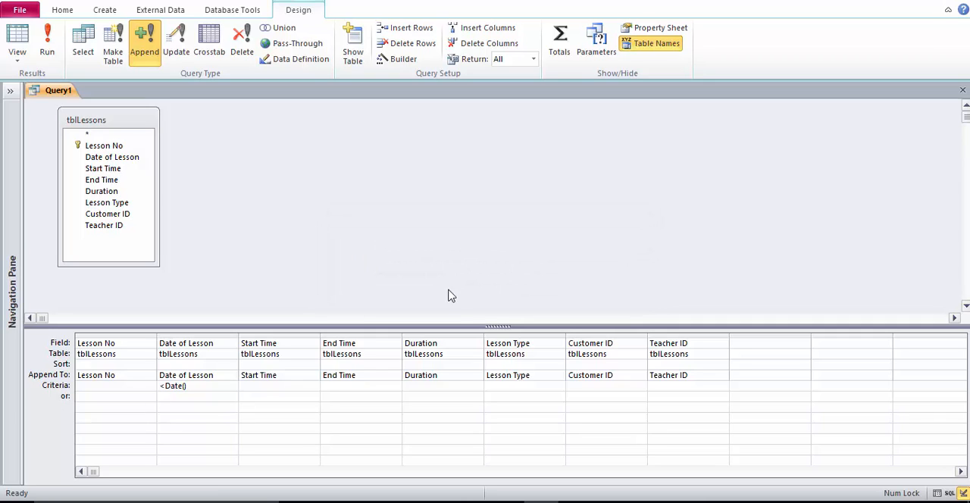
Save the query as qryMoveOldLessons, replacing the existing query of that name, and close it
right_click(53, 95)
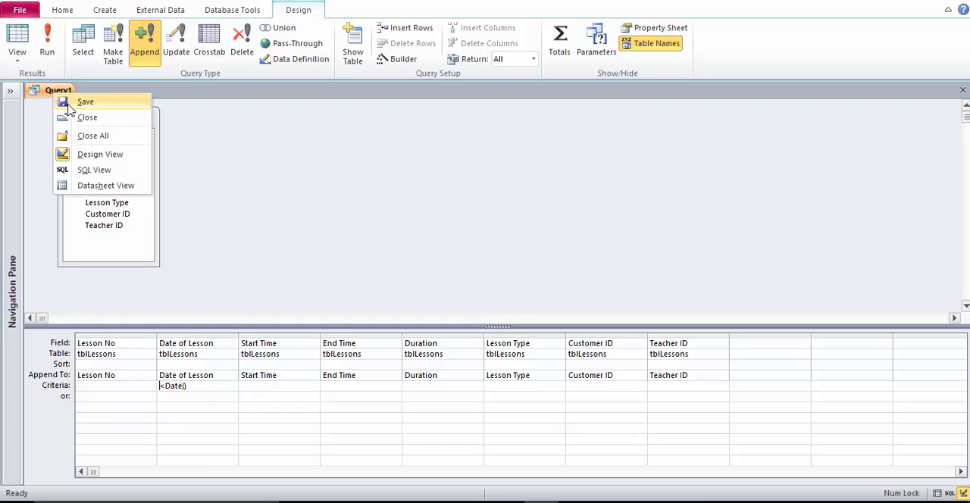
left_click(68, 106)
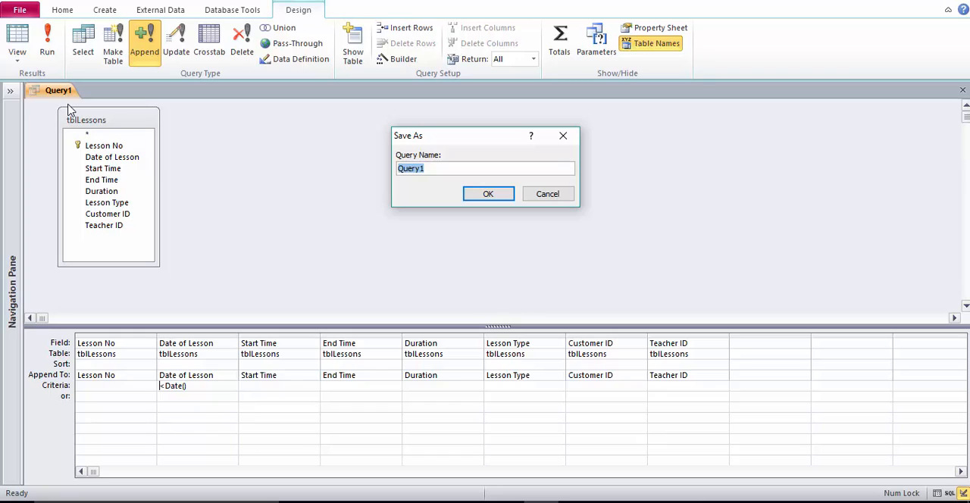
type("qrymoveOldLessons")
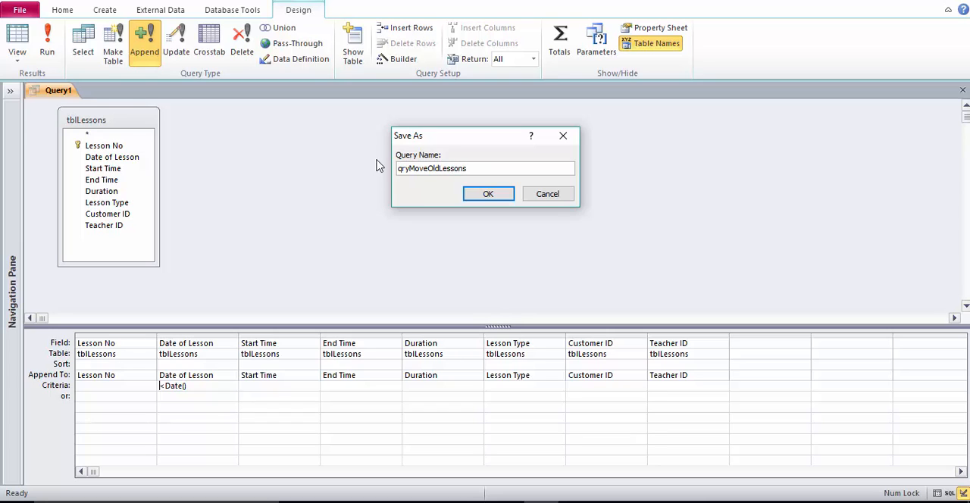
left_click(478, 193)
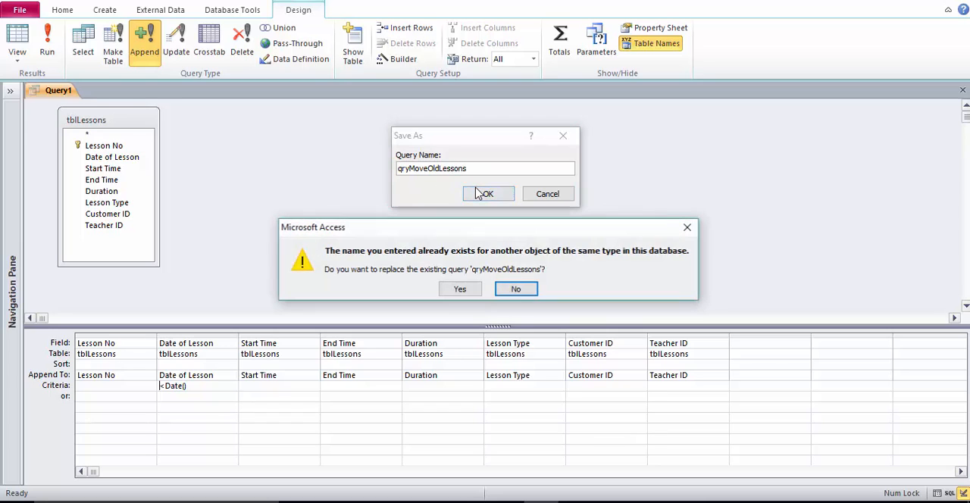
left_click(464, 291)
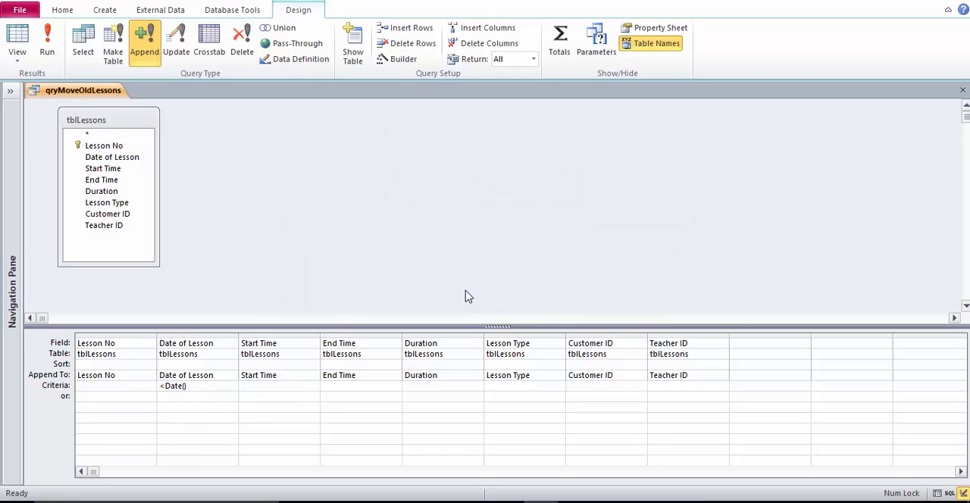
right_click(102, 91)
left_click(127, 114)
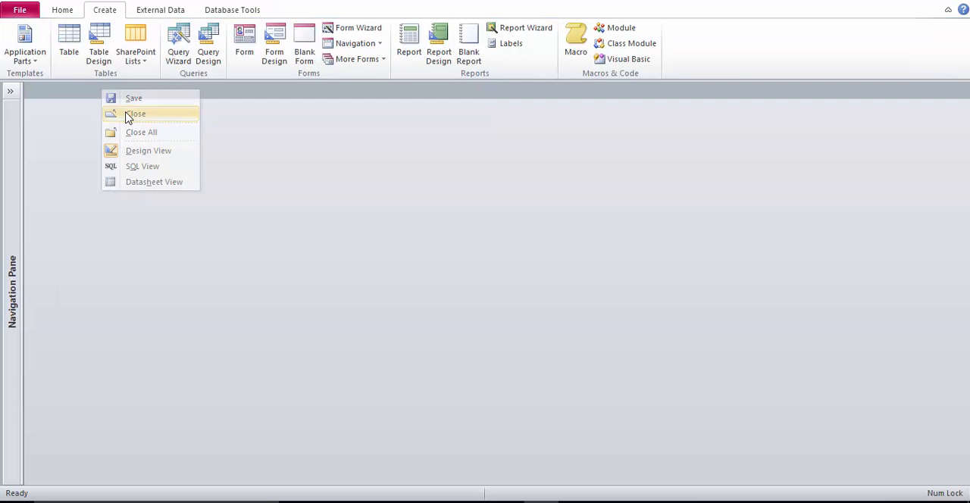
Open tblOldLessons to check the appended lesson records, and close the table
left_click(10, 93)
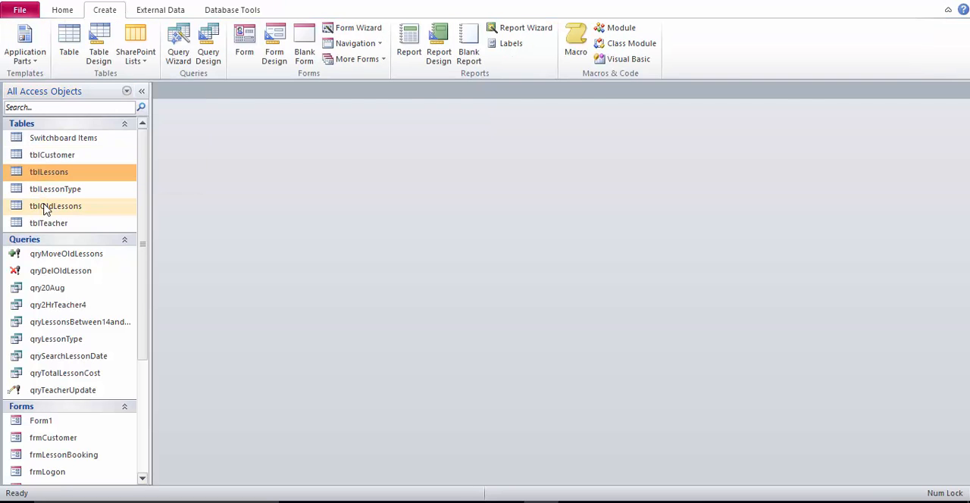
left_click(44, 207)
double_click(44, 208)
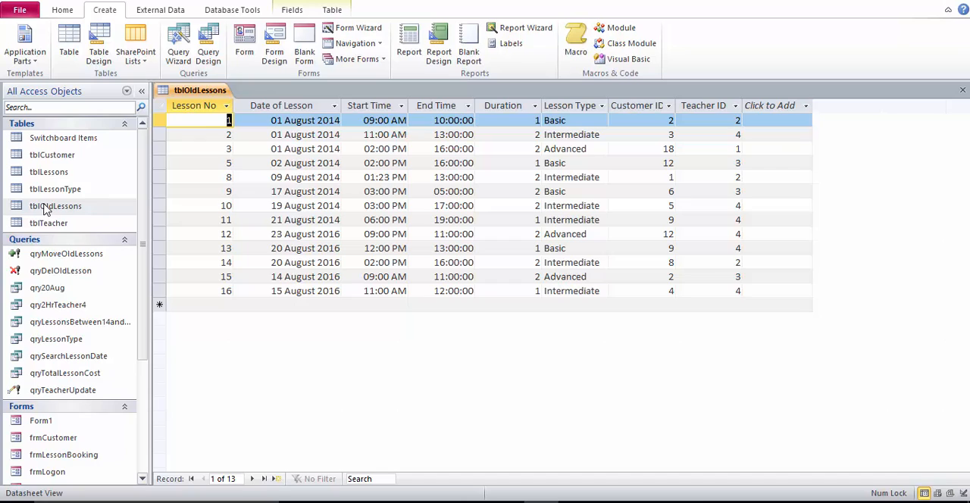
right_click(203, 91)
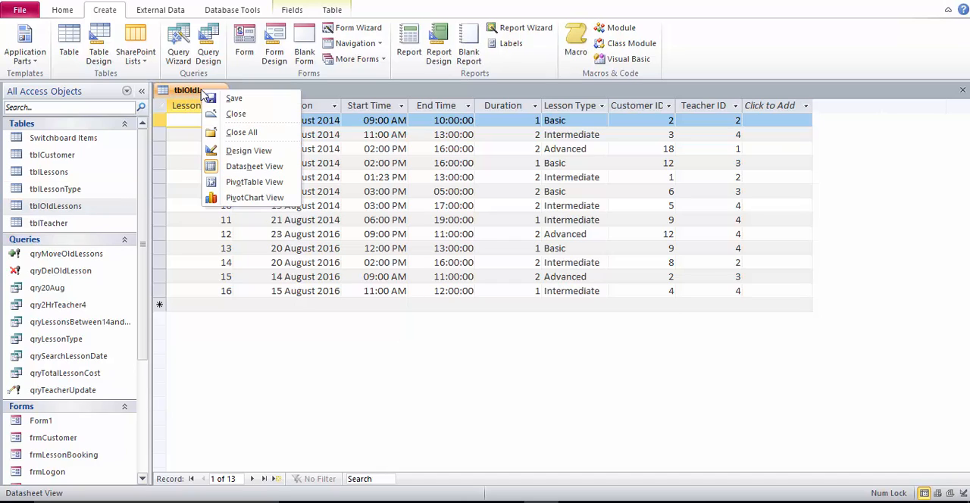
left_click(235, 115)
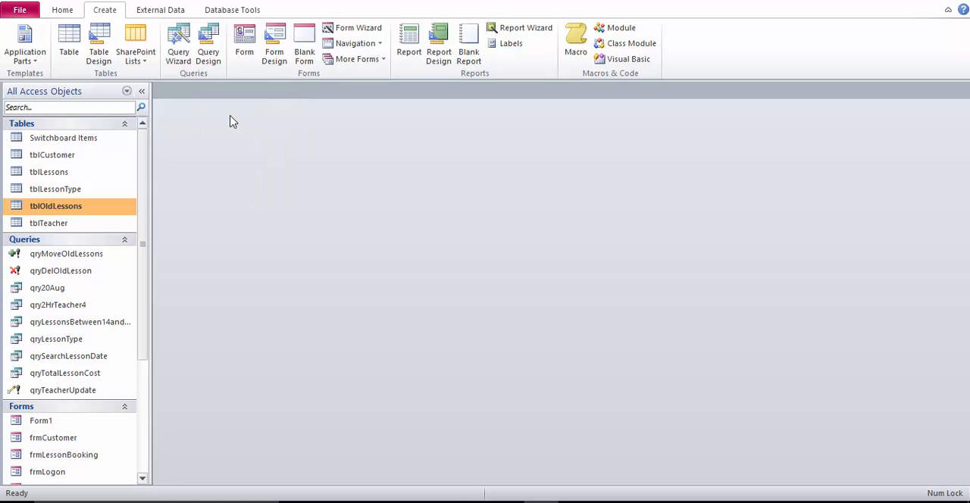
Create a new query in design view based on tblLessons and enlarge its field list to show every field
left_click(72, 172)
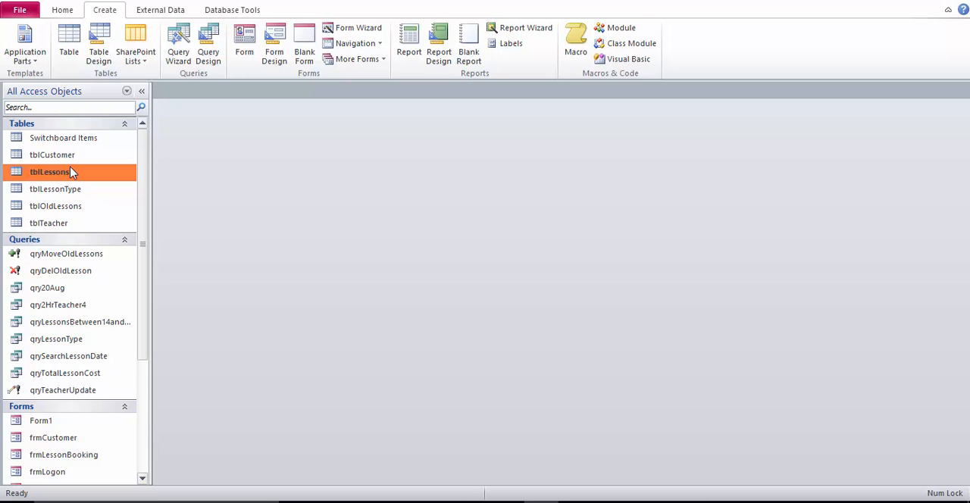
left_click(142, 92)
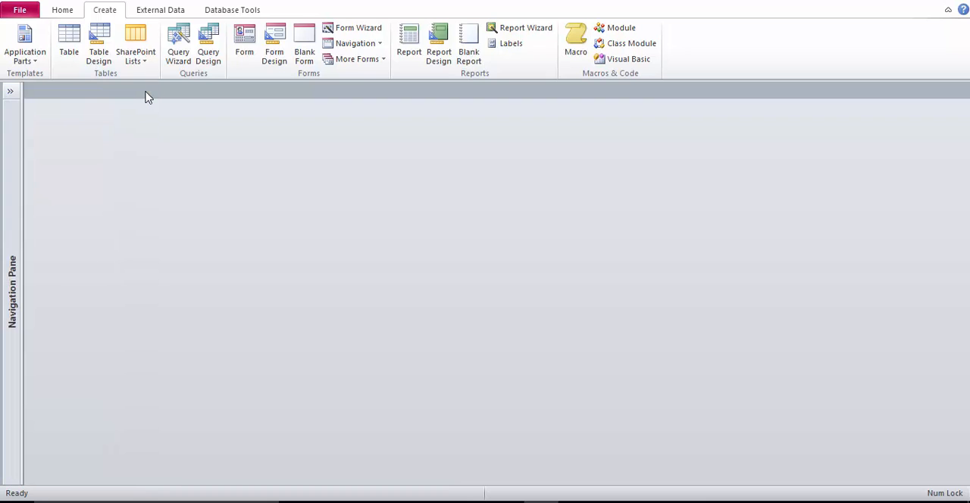
left_click(210, 54)
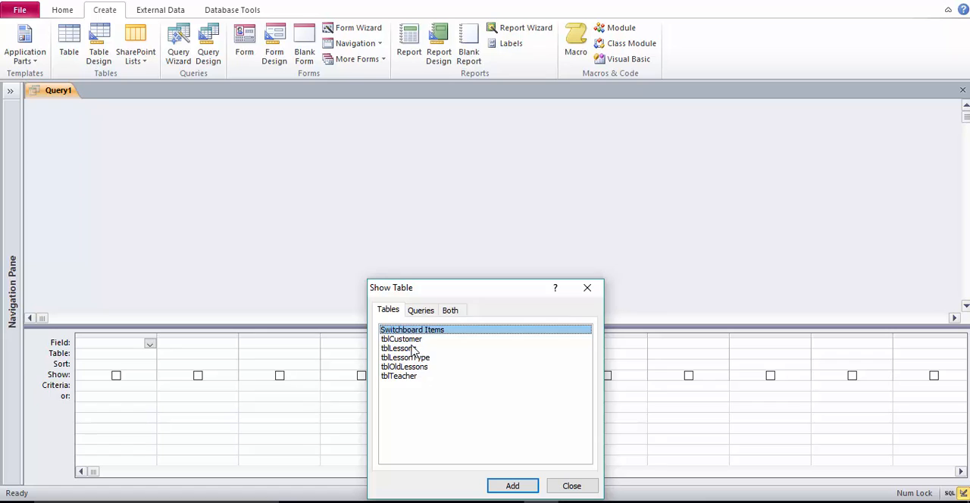
left_click(413, 348)
left_click(502, 489)
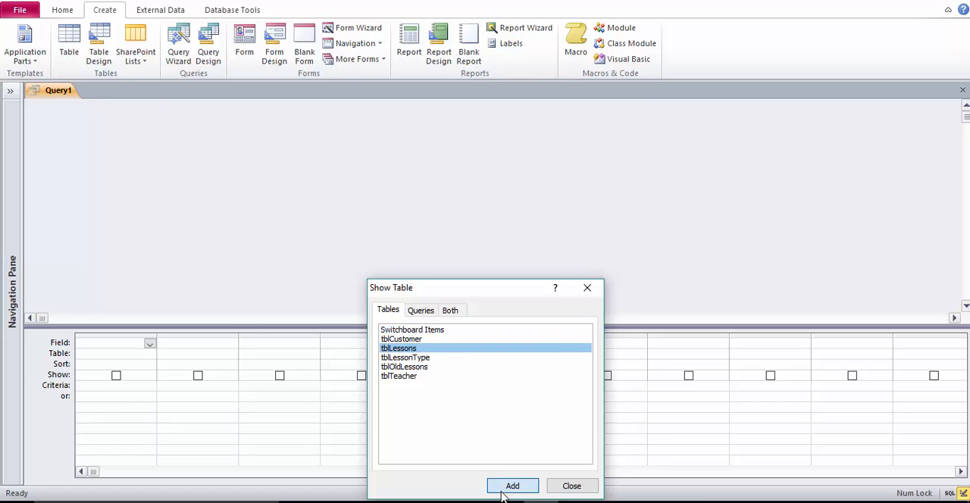
left_click(575, 488)
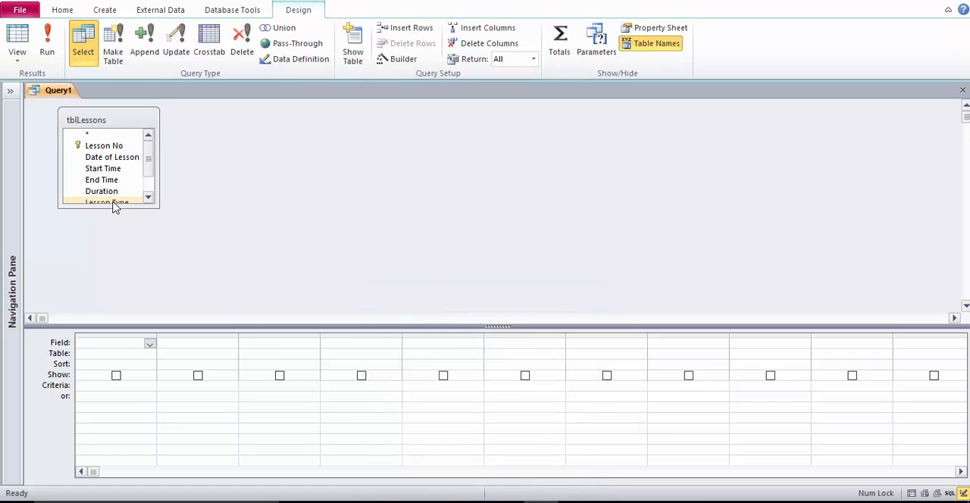
left_click_drag(115, 207, 121, 265)
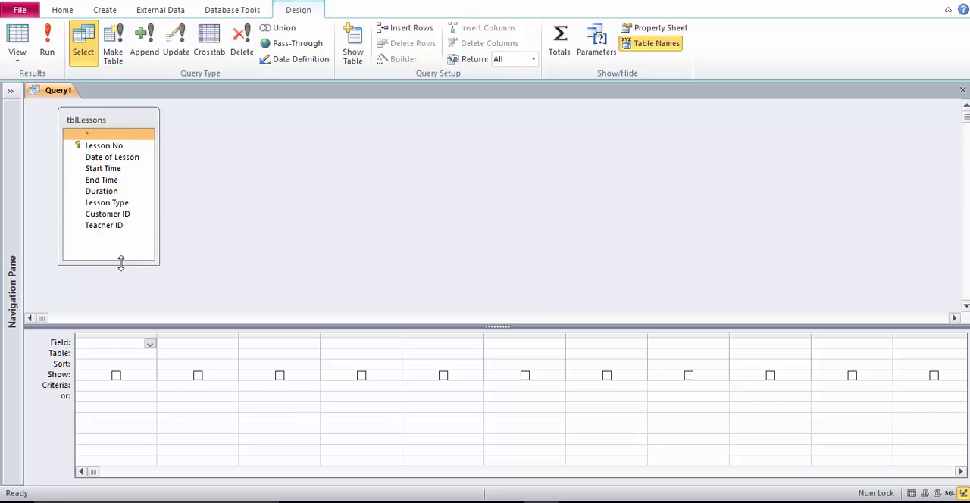
left_click(125, 149)
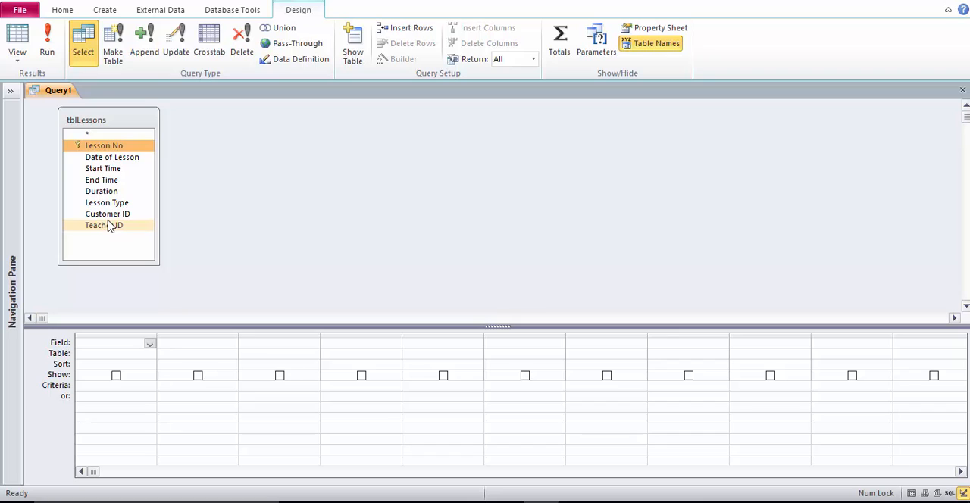
left_click(106, 227, "shift")
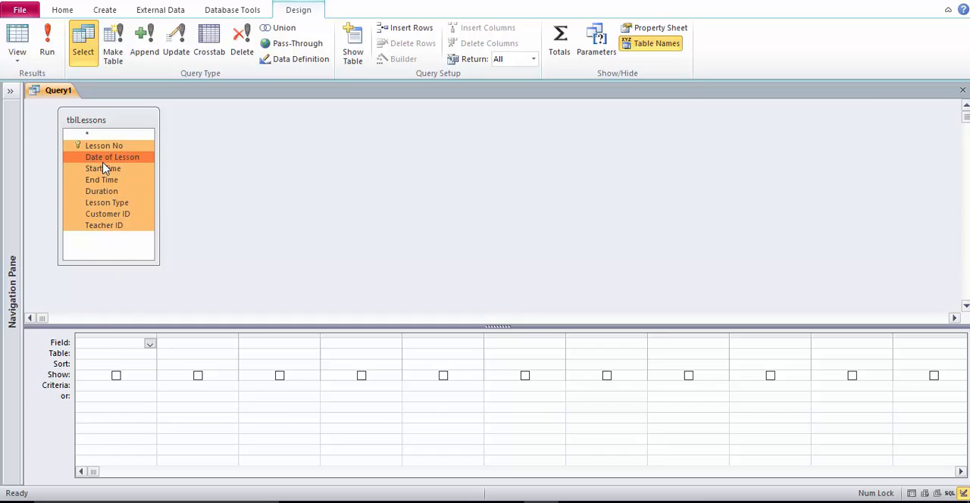
left_click(266, 258)
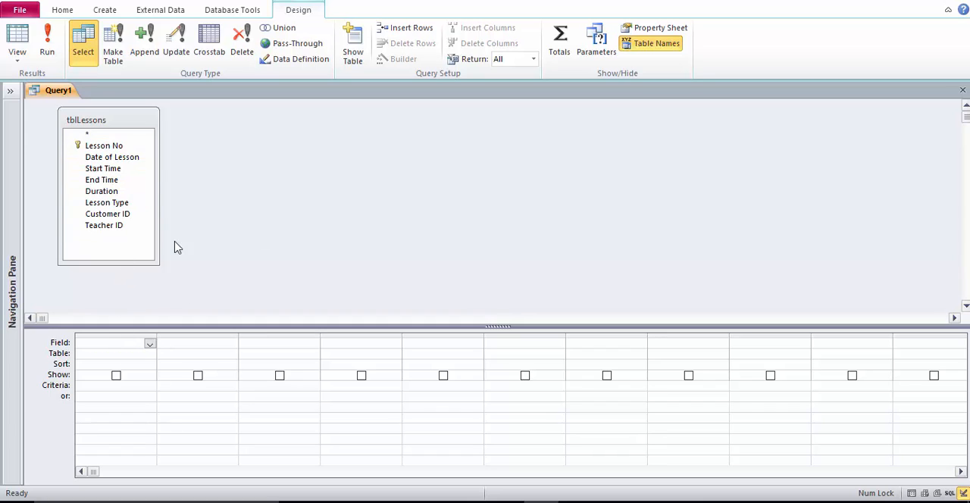
Add all tblLessons fields from Lesson No through Teacher ID to the new query's design grid
left_click(109, 149)
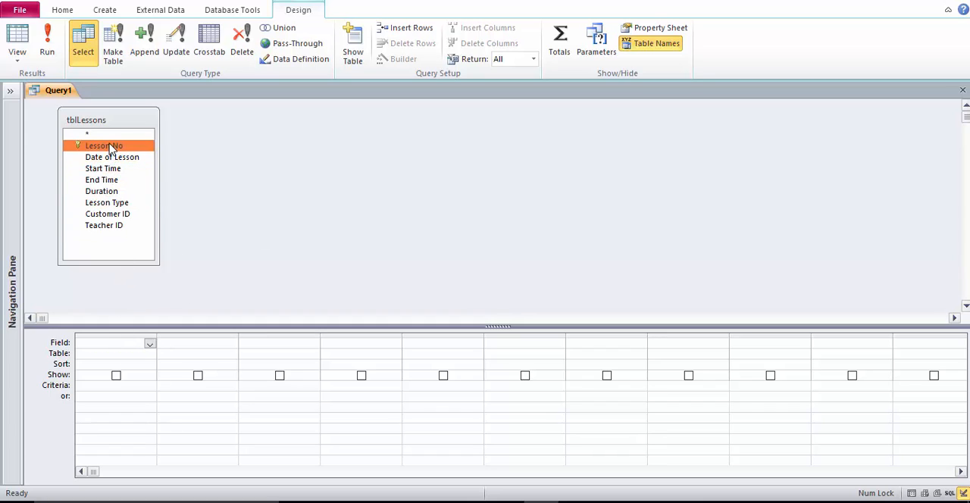
left_click(115, 225, "shift")
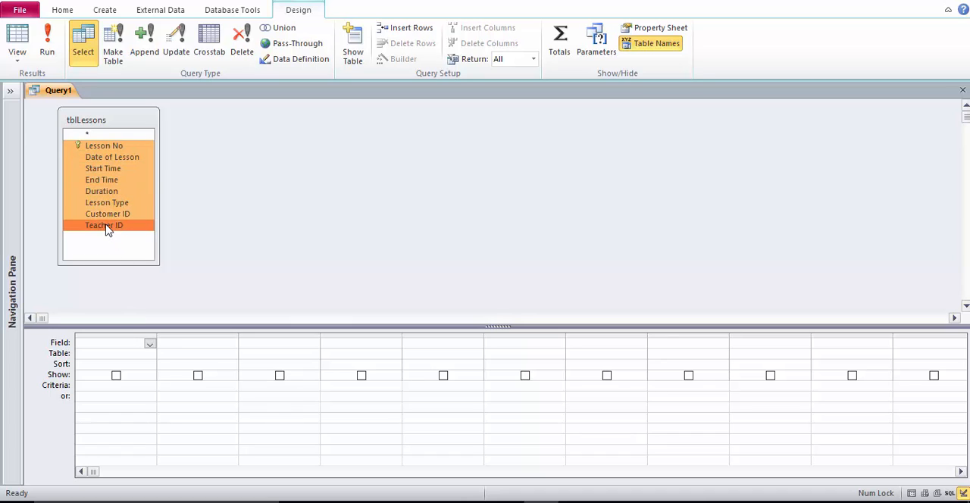
left_click_drag(110, 225, 135, 349)
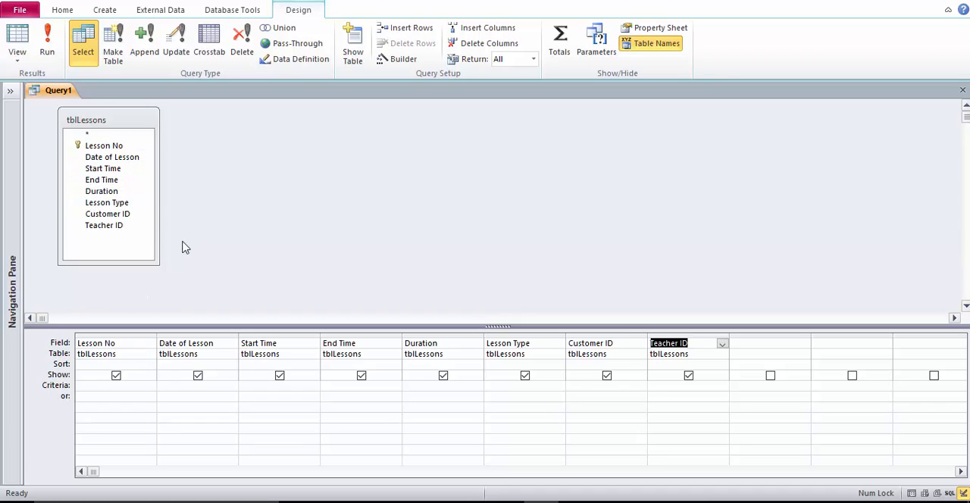
Change the query to a delete query with the Date of Lesson criterion <Date() and run it, accepting the deletion
left_click(243, 51)
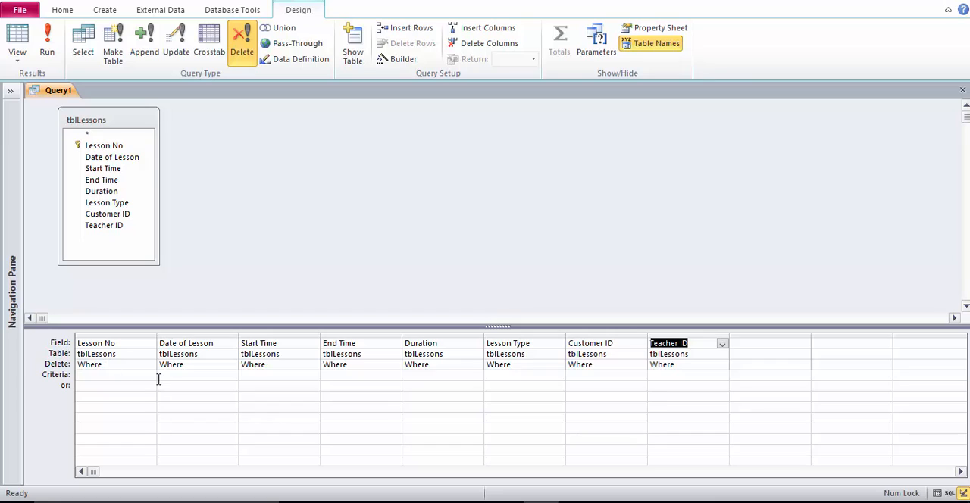
left_click(183, 377)
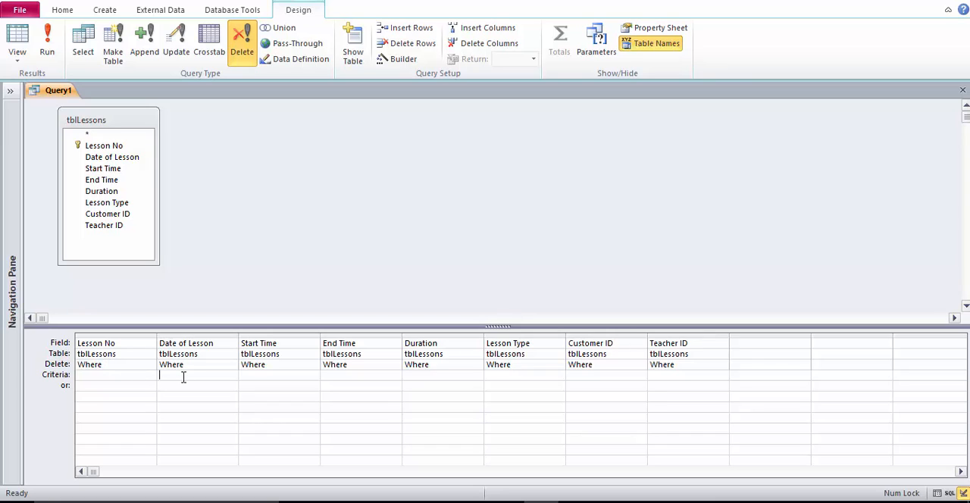
type("<date(")
left_click(46, 60)
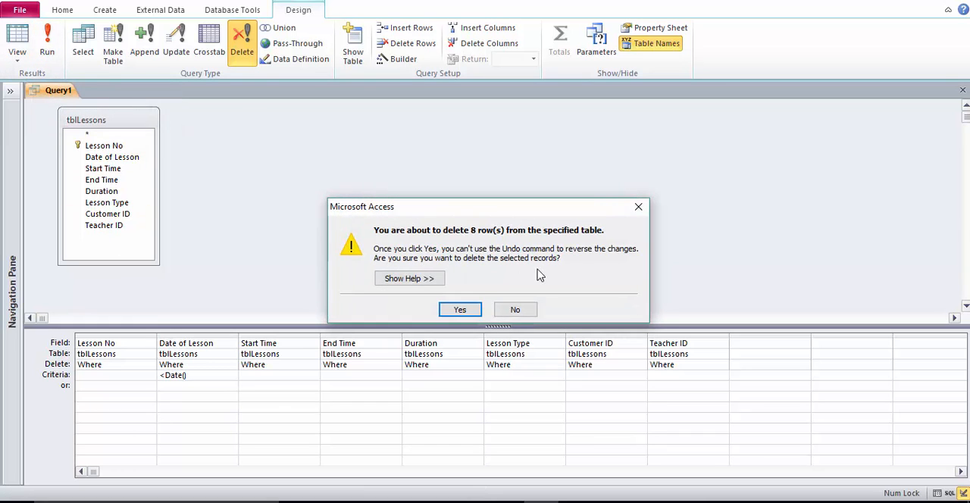
left_click(463, 311)
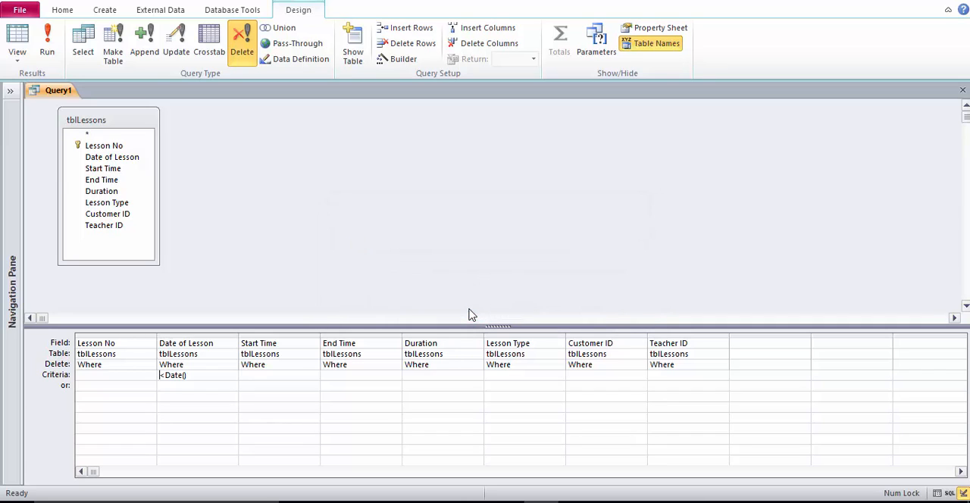
Save the delete query as qryDeleteOldLessons and close it
right_click(53, 91)
left_click(65, 97)
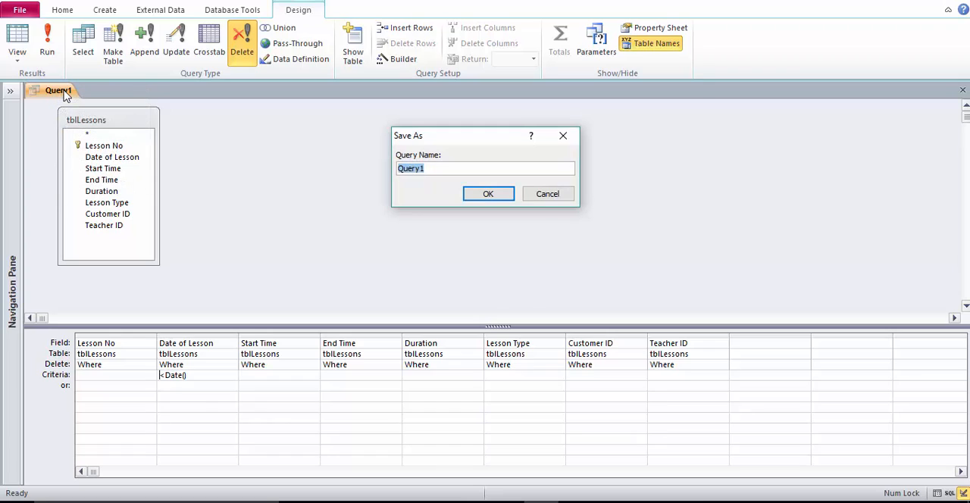
type("qryDeleteOldLessons")
left_click(488, 192)
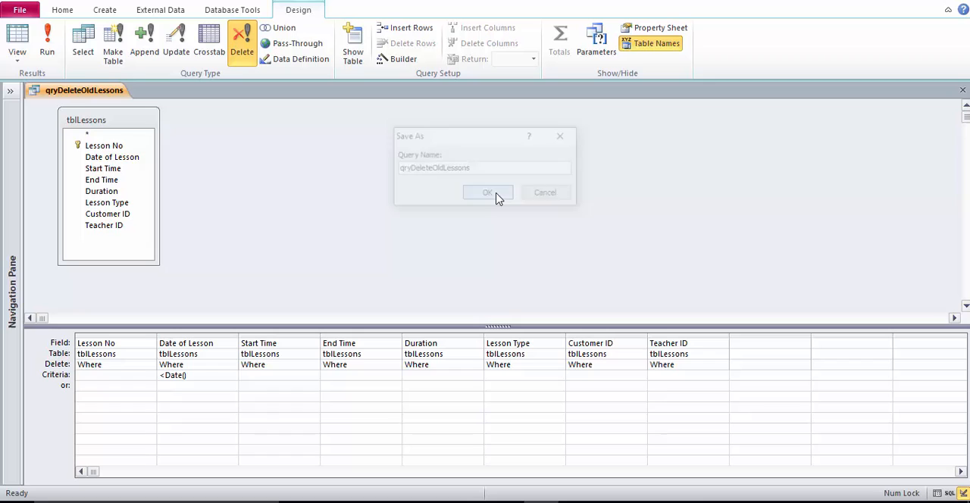
right_click(49, 92)
left_click(72, 111)
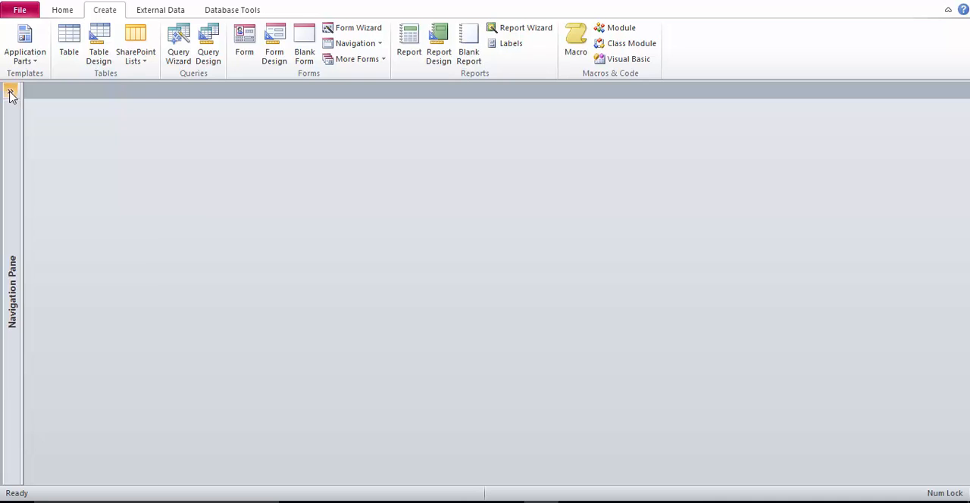
Open tblLessons to check which lesson records remain, and close the table
left_click(11, 91)
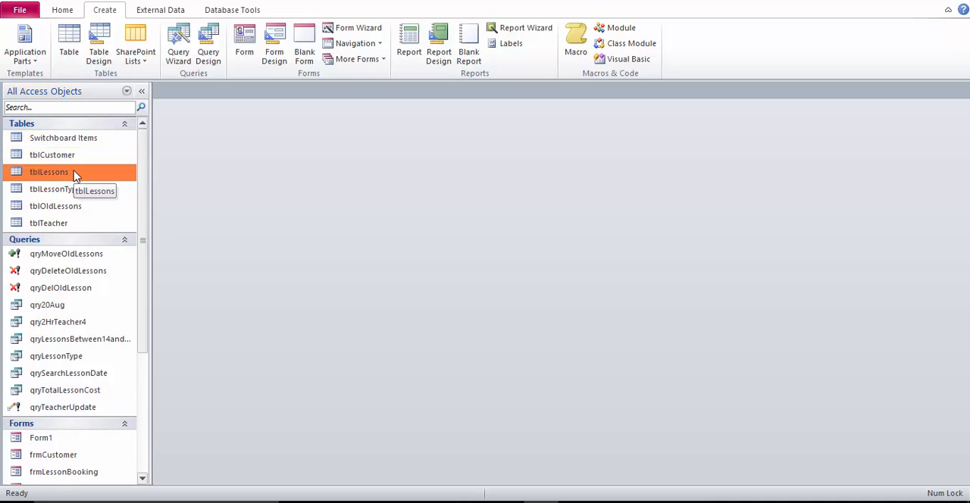
double_click(51, 172)
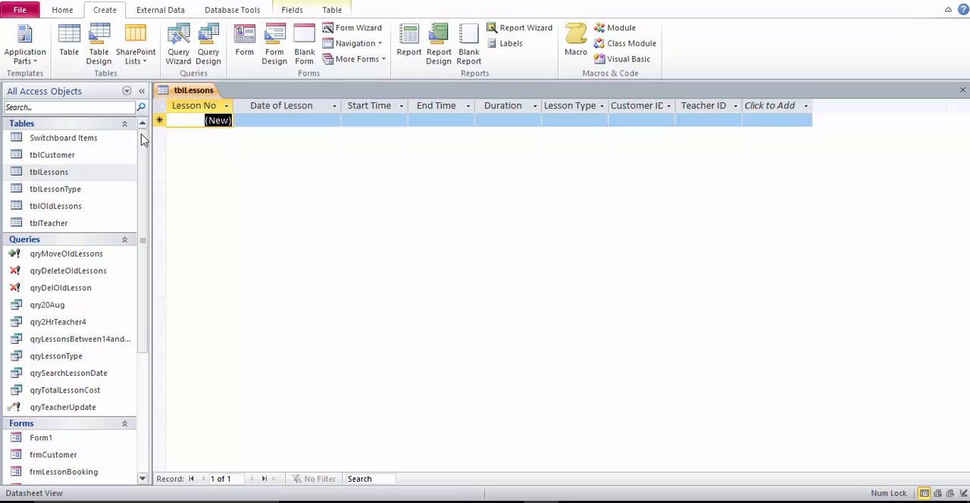
right_click(181, 91)
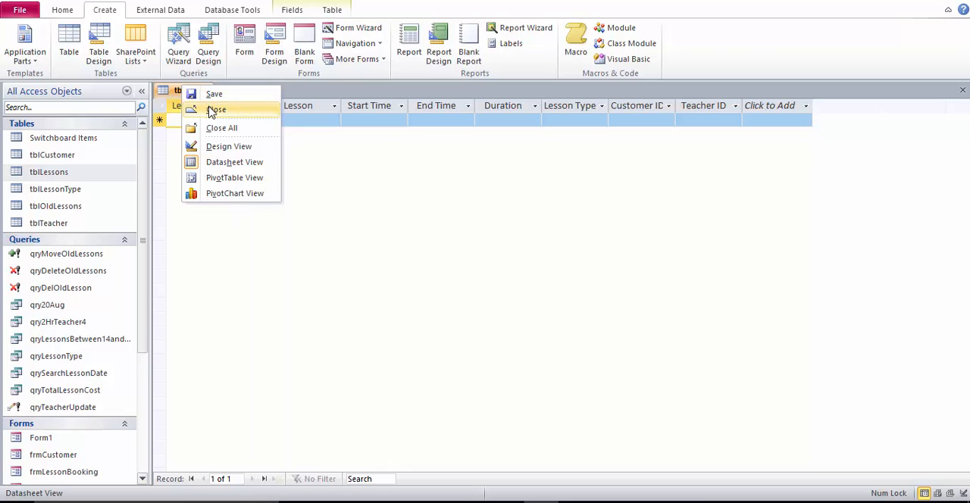
left_click(212, 112)
left_click(608, 498)
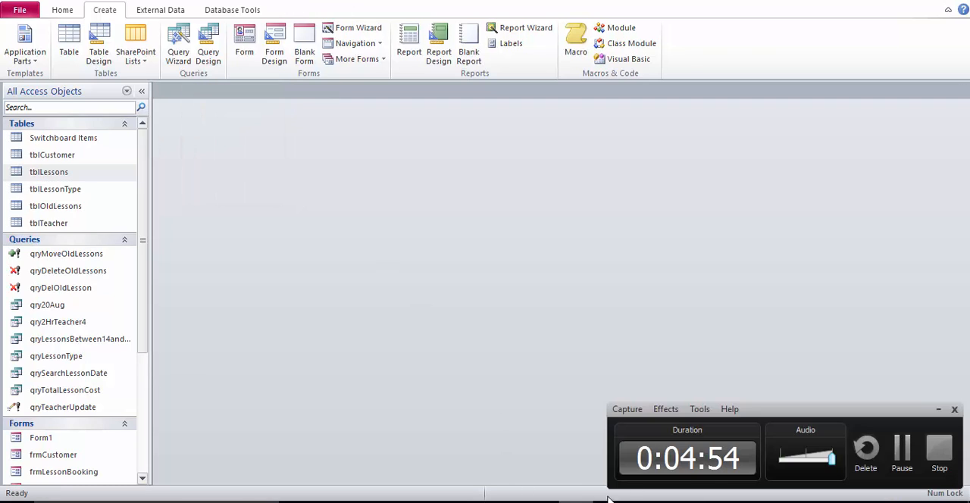